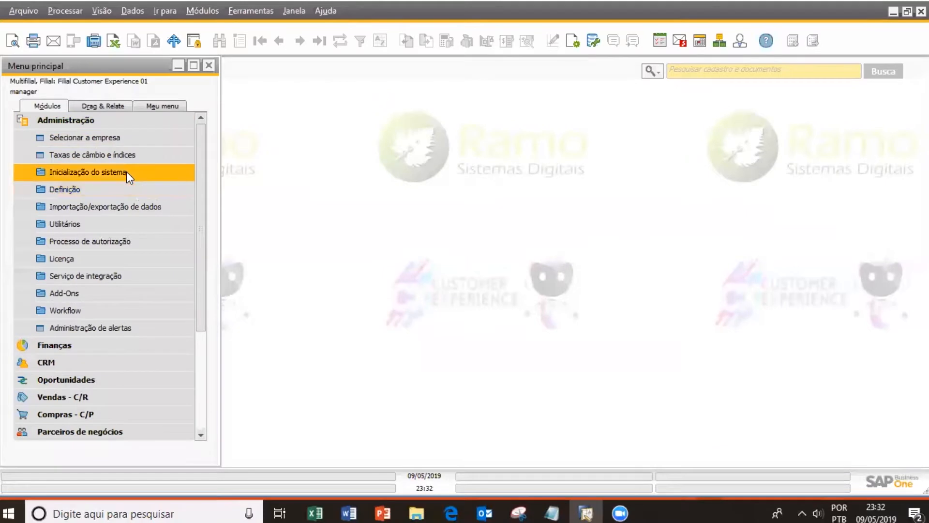
# - Open the accounting periods list (Períodos contábeis) and examine the status of the 2018 periods
pyautogui.click(126, 171)
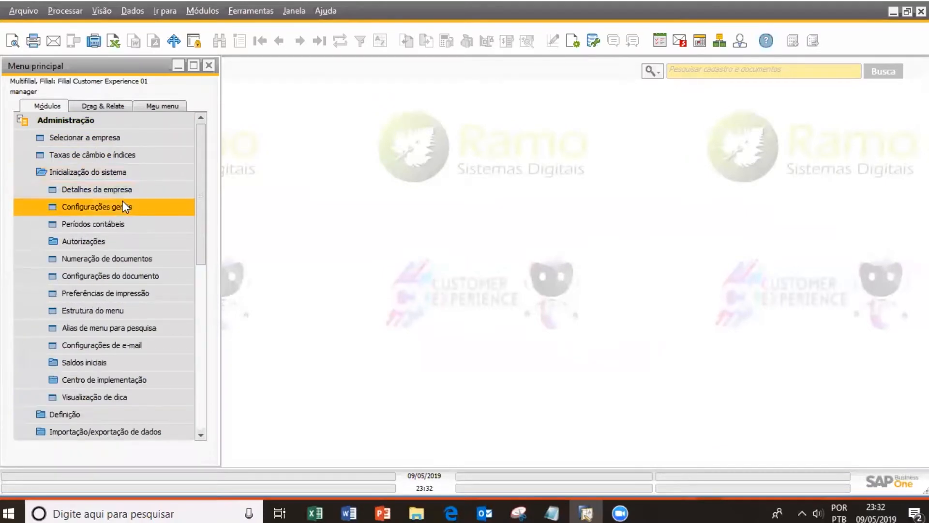
pyautogui.click(128, 225)
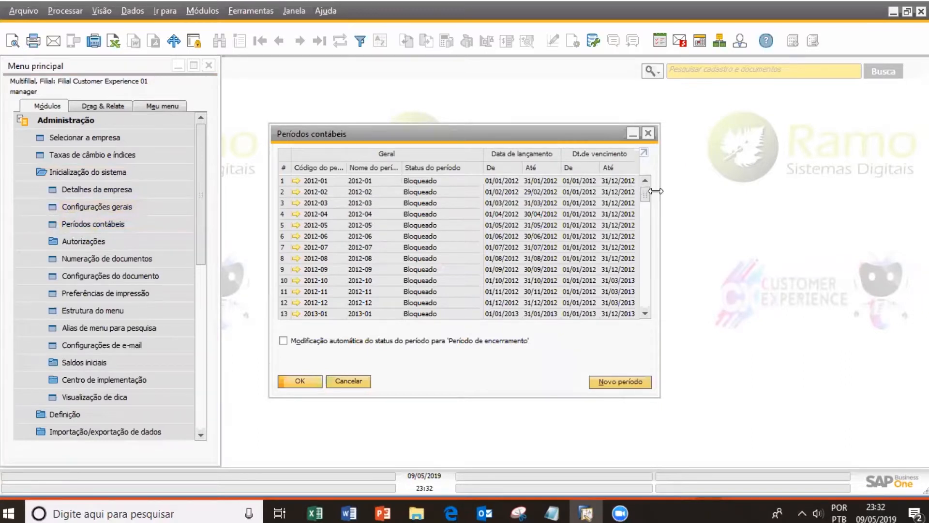
pyautogui.moveTo(640, 194); pyautogui.dragTo(643, 286)
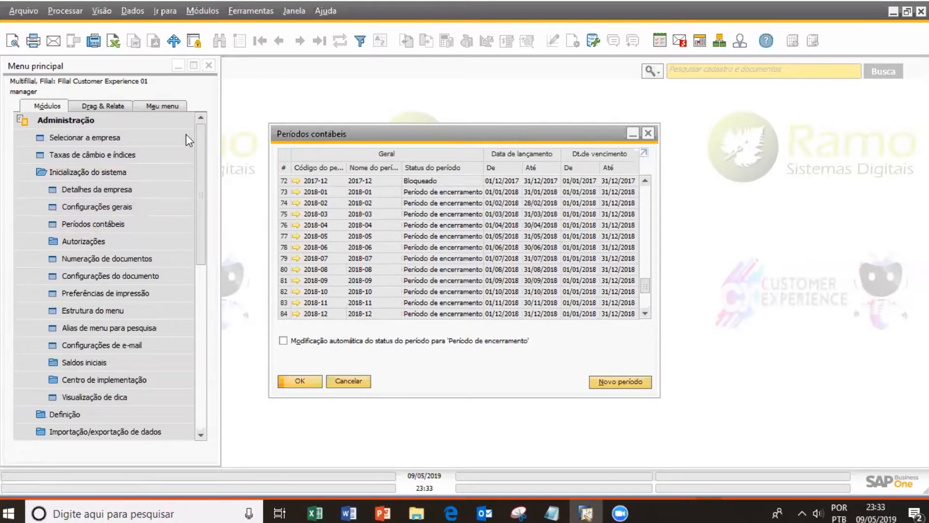
# - Examine a user's general authorizations under Geral for the closing period status, and close the authorizations and accounting periods windows without changes
pyautogui.click(132, 176)
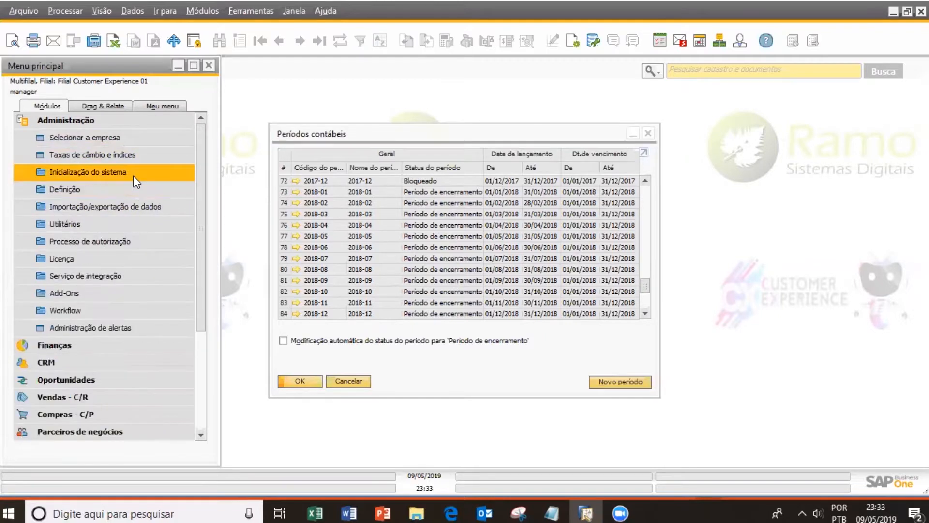
pyautogui.click(106, 242)
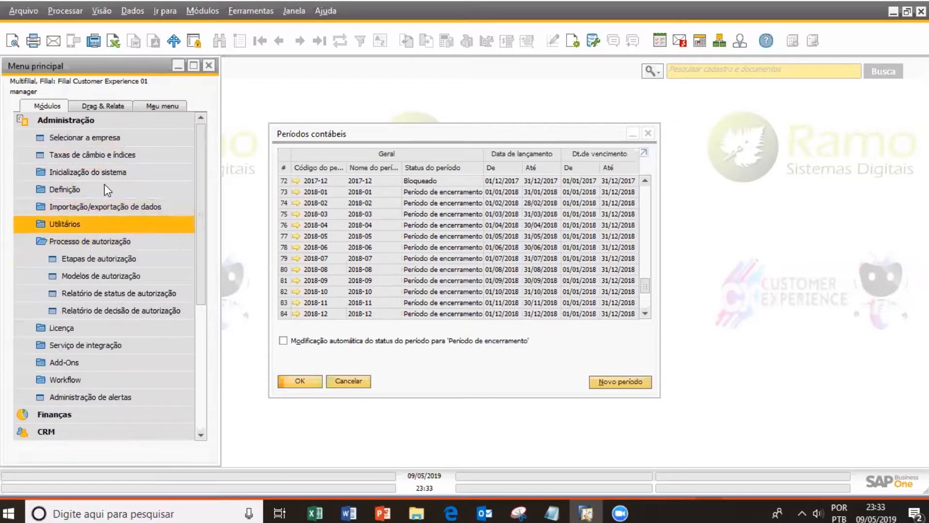
pyautogui.click(115, 172)
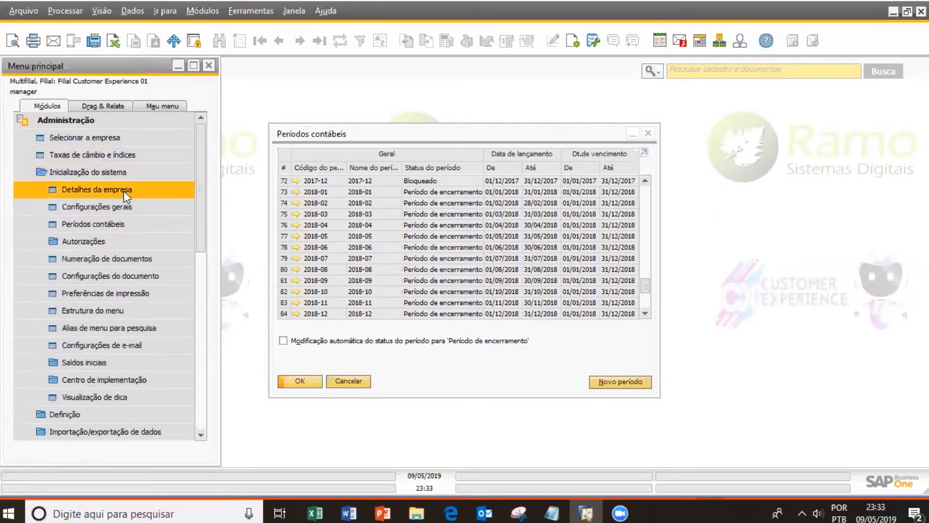
pyautogui.click(111, 243)
pyautogui.click(111, 257)
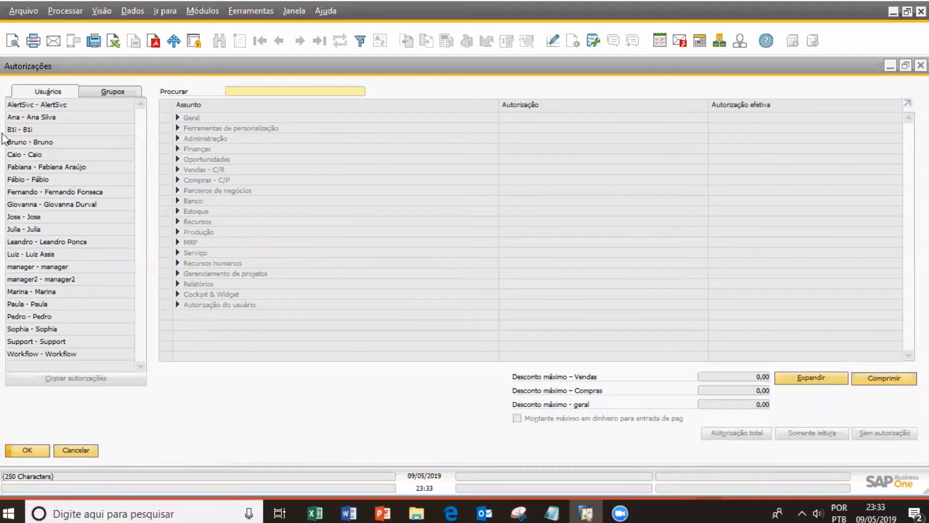
pyautogui.click(66, 138)
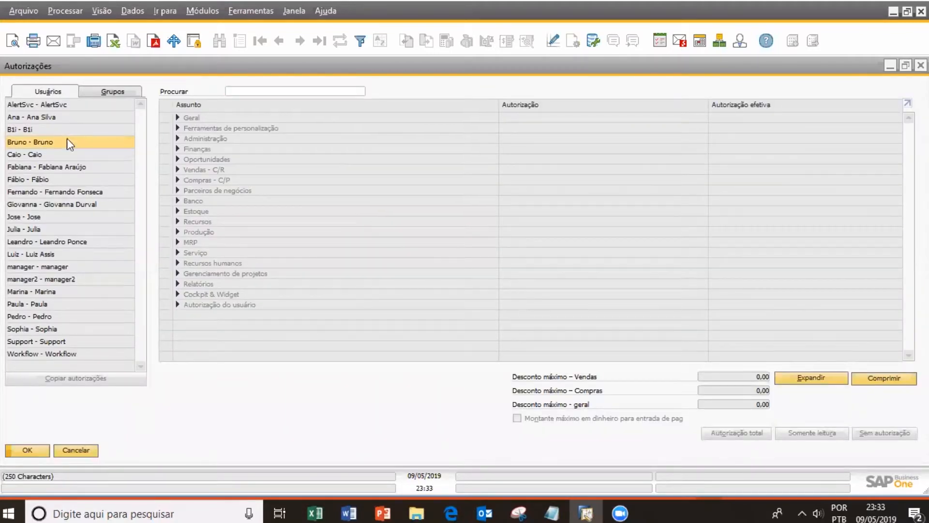
pyautogui.click(175, 116)
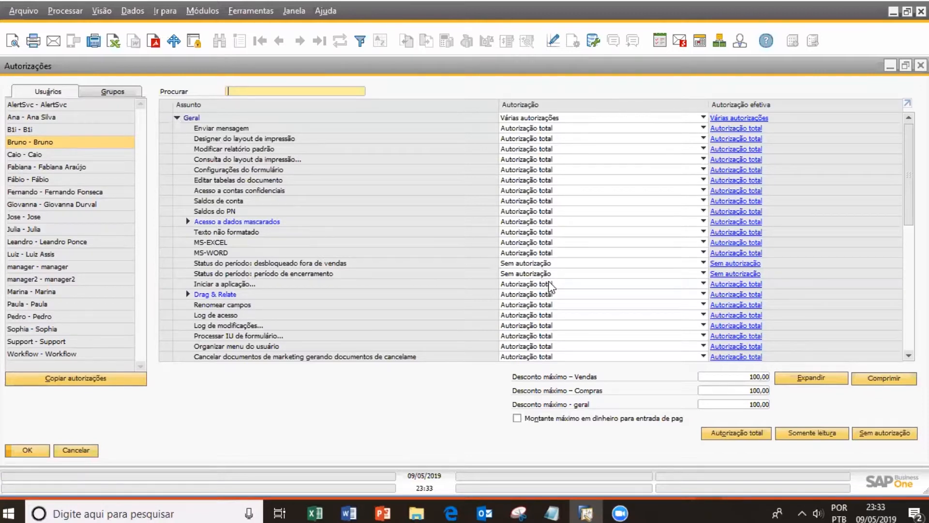
pyautogui.click(75, 450)
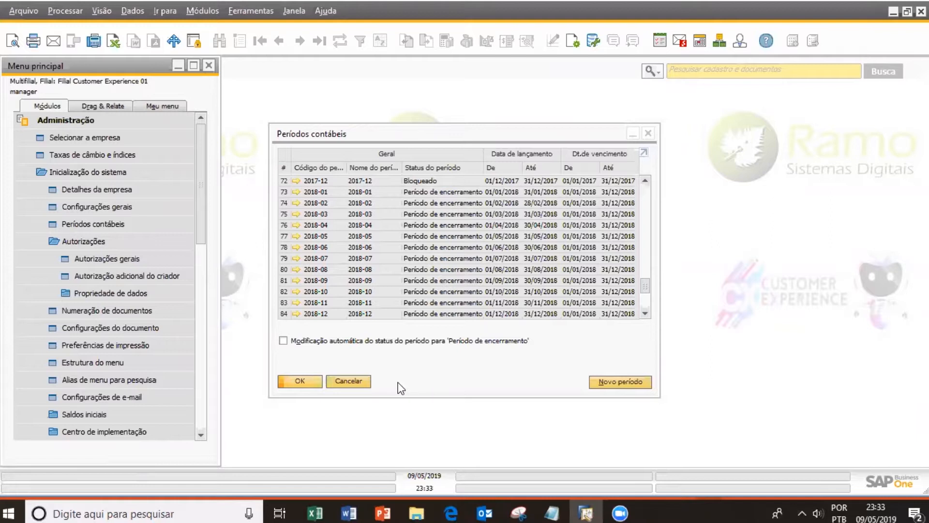
pyautogui.click(349, 381)
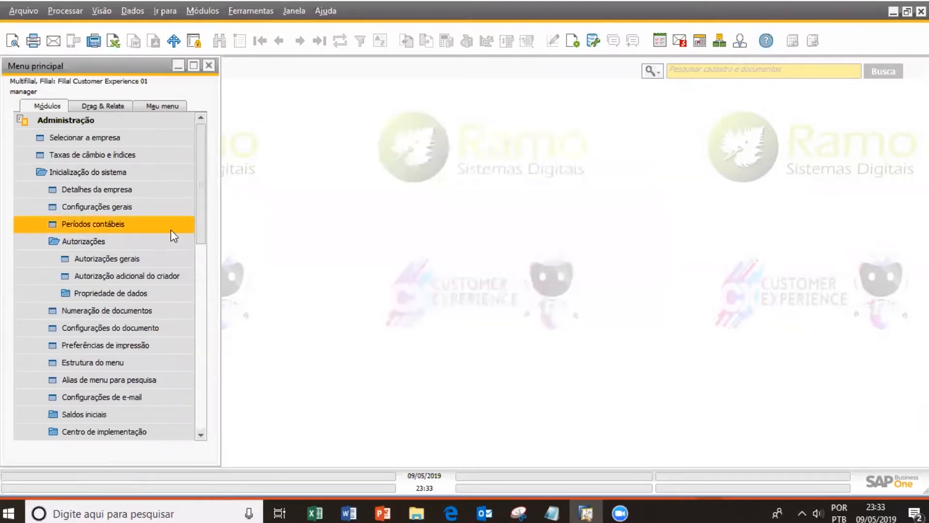
# - Collapse the expanded administration folders and open the selection criteria of the Encerramento do período utility
pyautogui.click(161, 237)
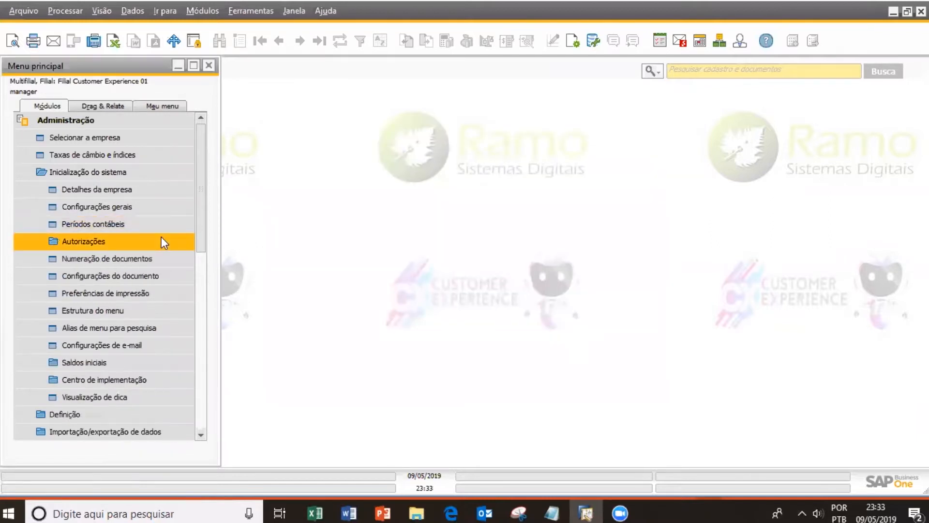
pyautogui.click(149, 173)
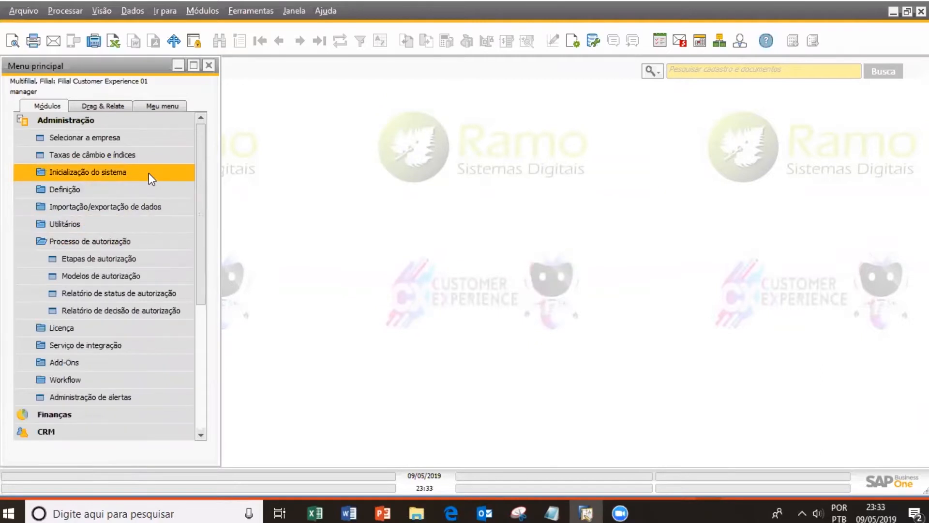
pyautogui.click(125, 237)
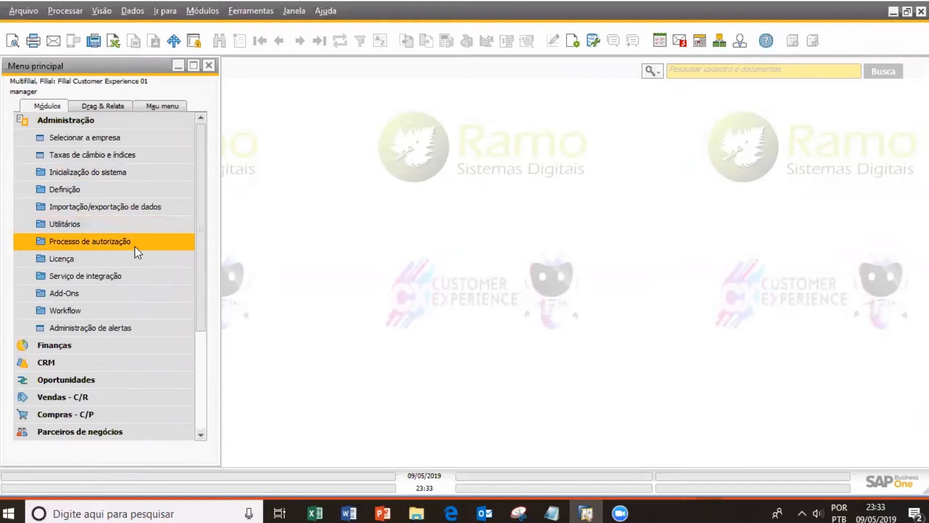
pyautogui.click(128, 228)
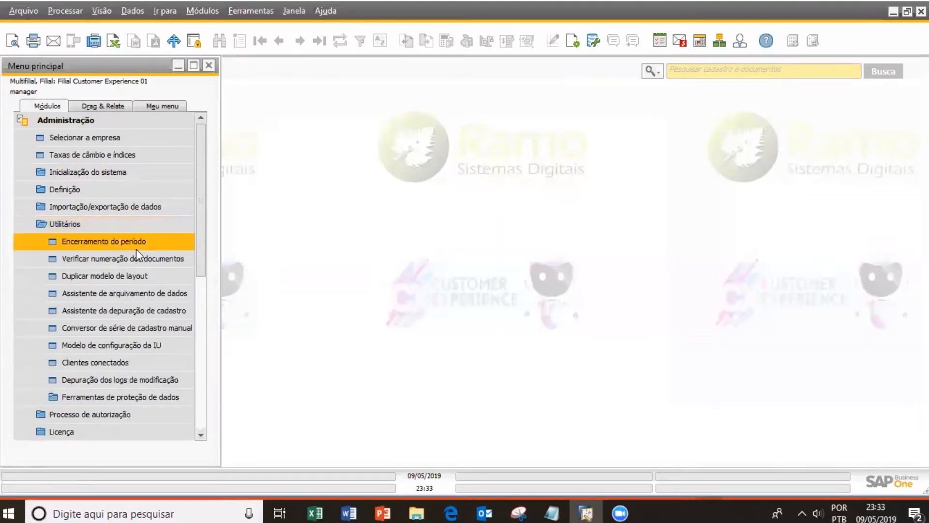
pyautogui.click(138, 245)
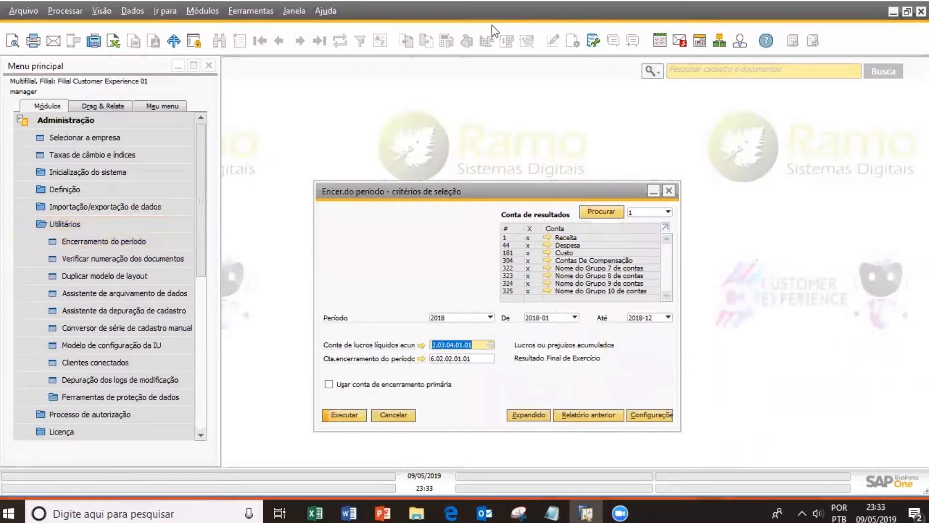
pyautogui.moveTo(557, 193); pyautogui.dragTo(572, 171)
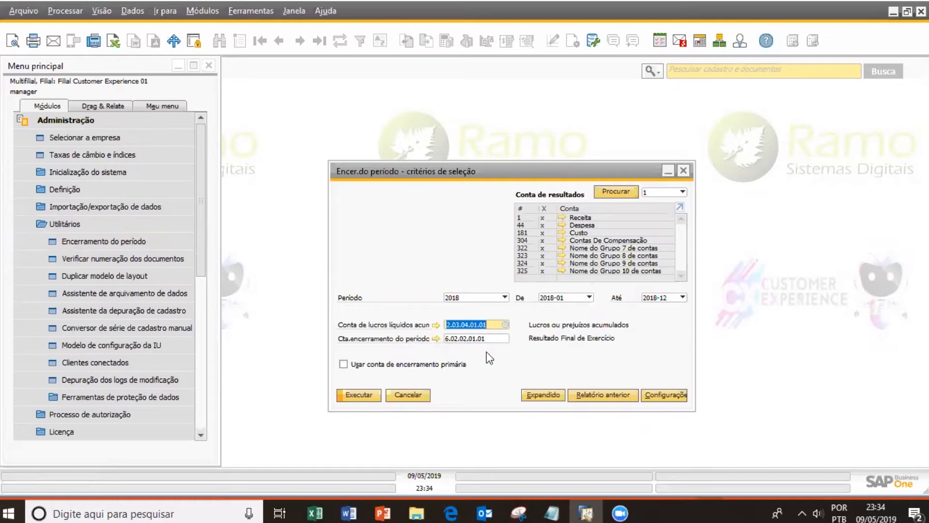
# - Set the period closing account to 2.03.04.01.04, Lucros ou prejuízos do período, by searching the account list for "lucro"
pyautogui.click(503, 337)
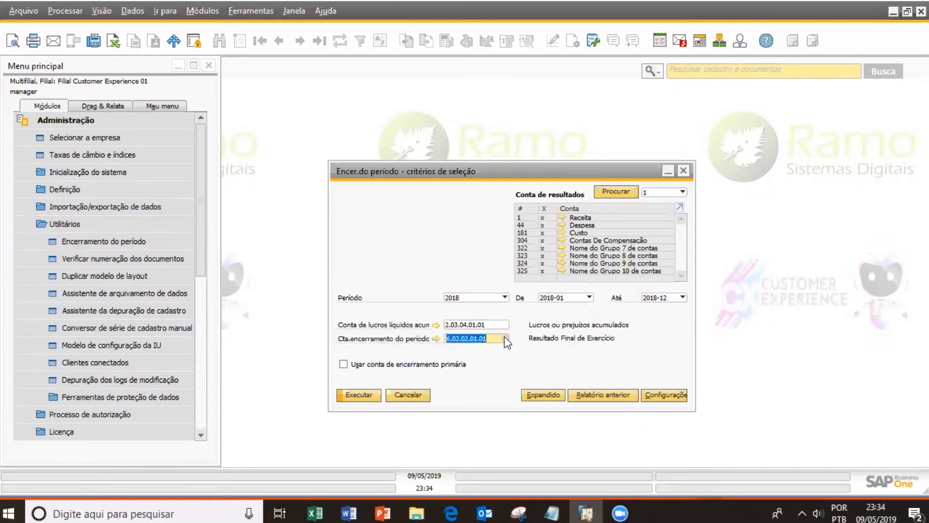
pyautogui.click(504, 338)
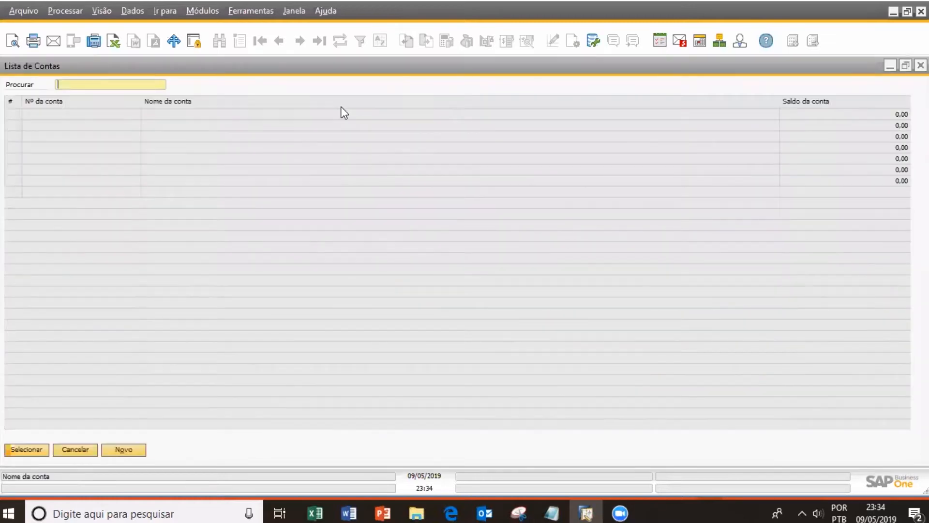
pyautogui.doubleClick(359, 107)
pyautogui.write('lucro')
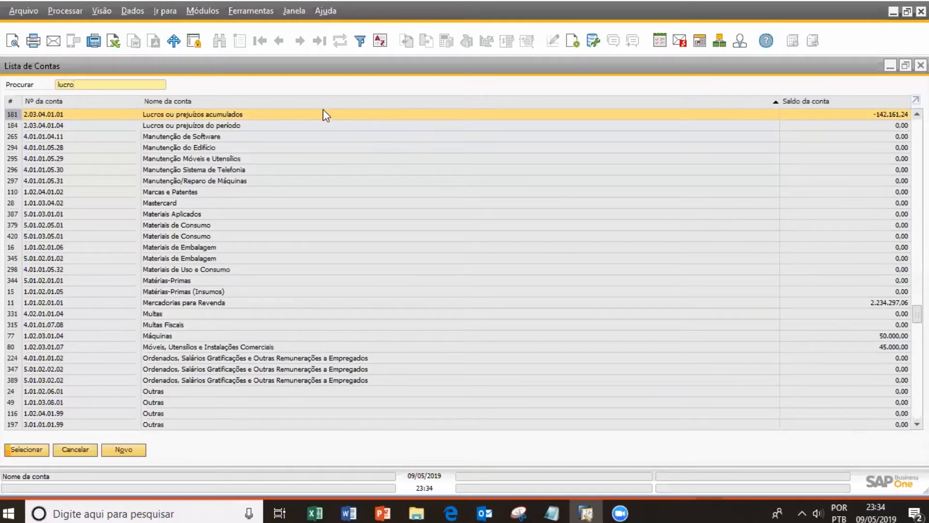
pyautogui.doubleClick(269, 125)
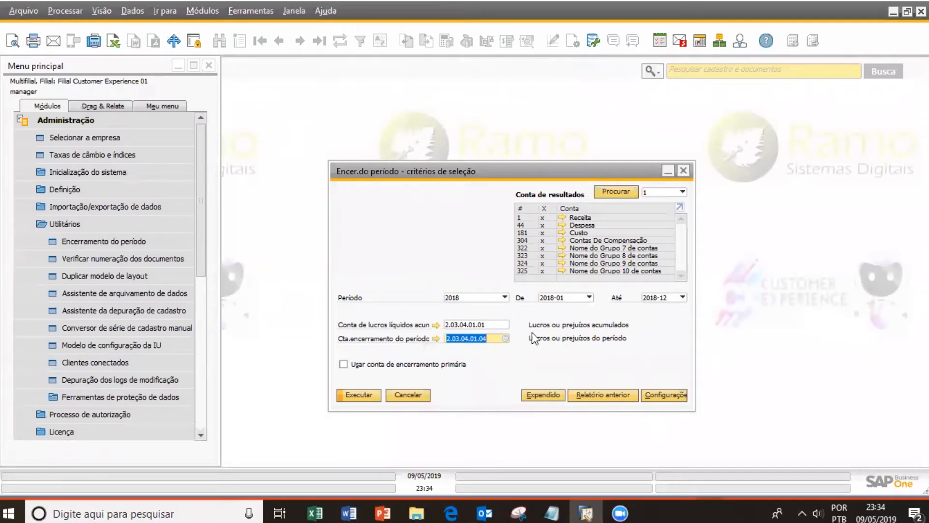
# - Execute the selection criteria and authorize account 4.01.01.05.37, Despesas com Viagens, Diárias e Ajuda de Custo, for closing in the maximized window
pyautogui.click(467, 323)
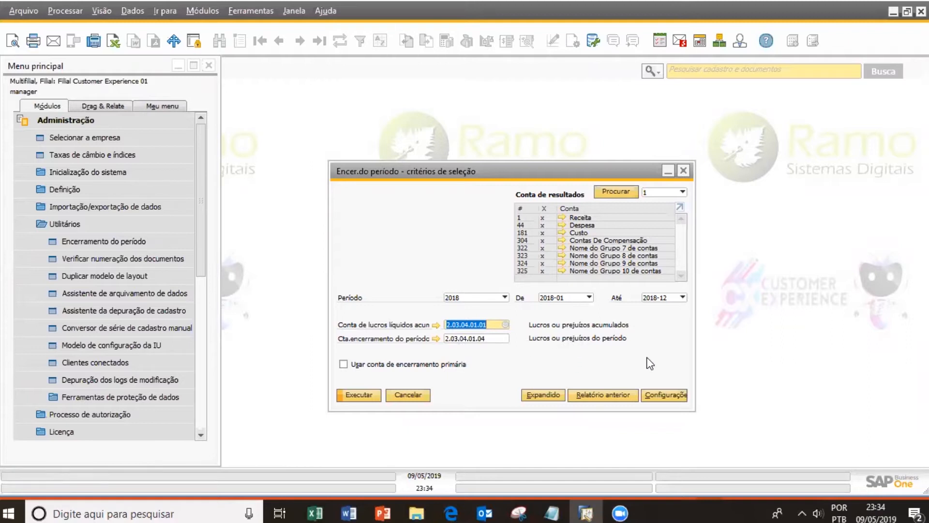
pyautogui.click(354, 396)
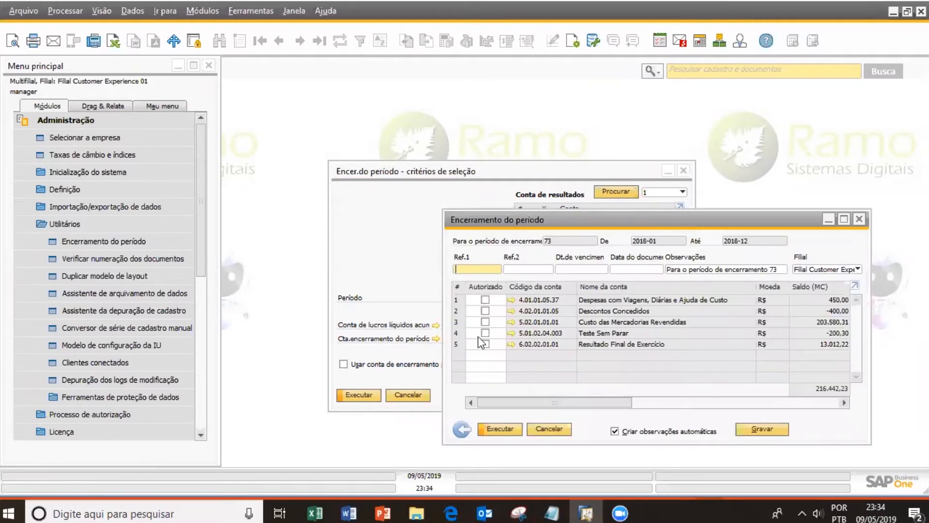
pyautogui.doubleClick(710, 217)
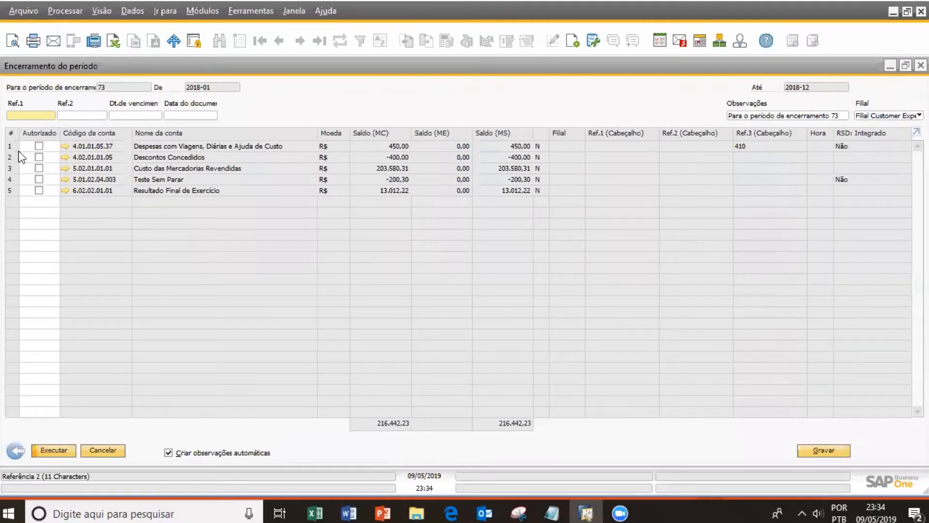
pyautogui.click(38, 146)
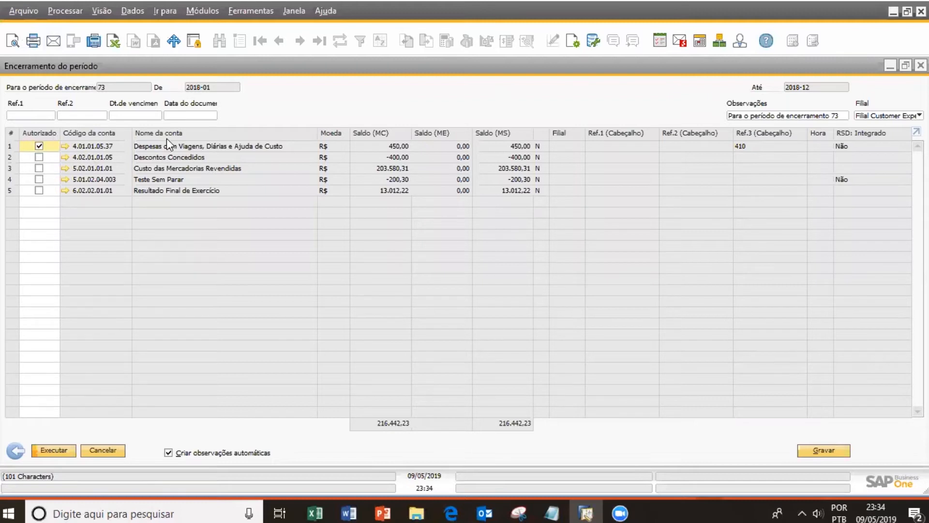
# - Set the closing's due date and document date to 31/12/2018 and choose the branch Filial Customer Experience 01
pyautogui.click(141, 116)
pyautogui.write('311218')
pyautogui.press('Tab')
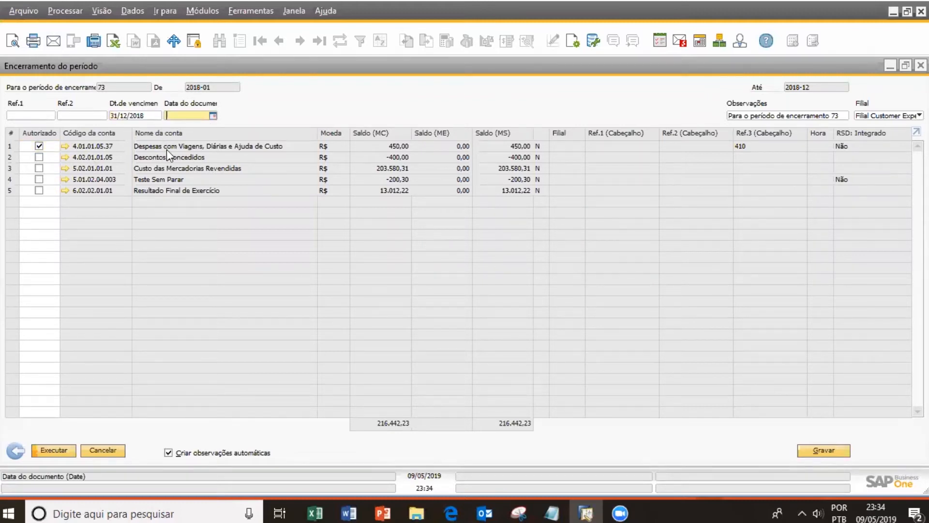
pyautogui.write('31/12/2018')
pyautogui.press('Tab')
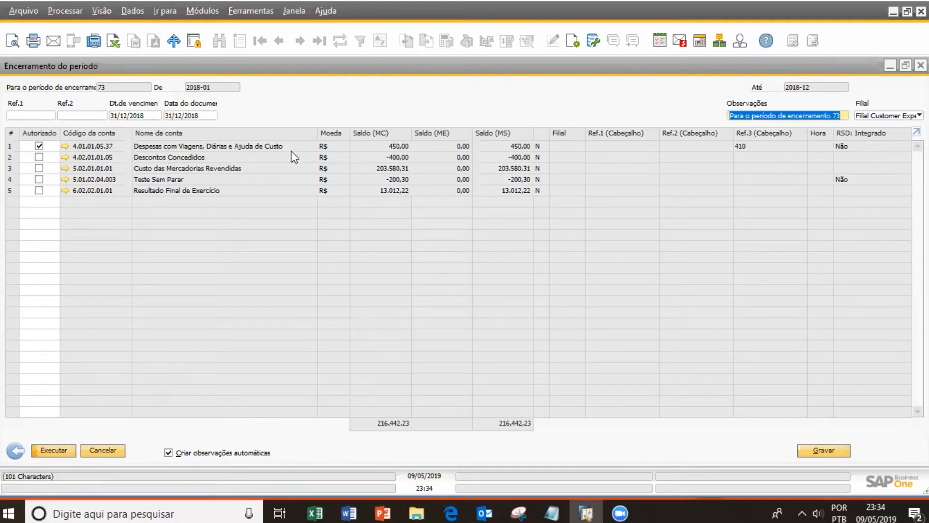
pyautogui.click(886, 117)
pyautogui.click(887, 126)
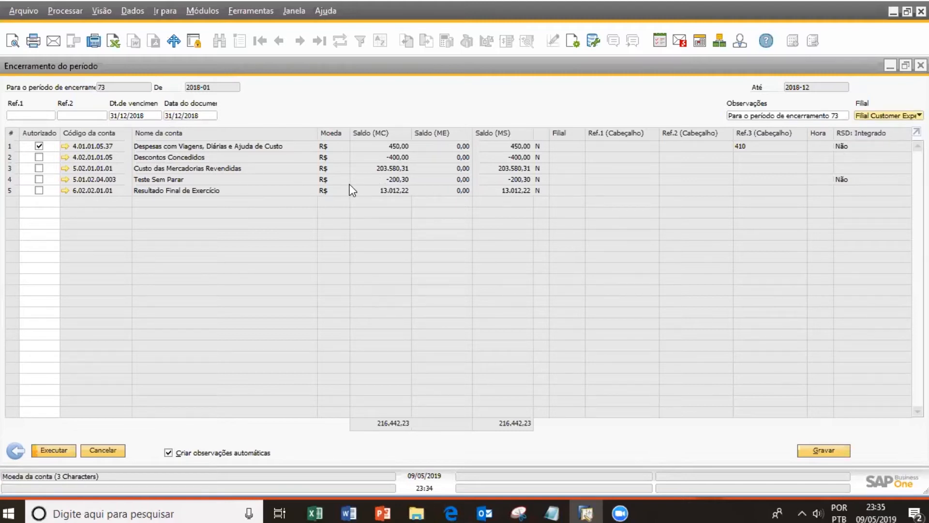
# - Execute the period closing for the authorized account, accept posting to Filial Customer Experience 01, and restore the window size
pyautogui.click(53, 451)
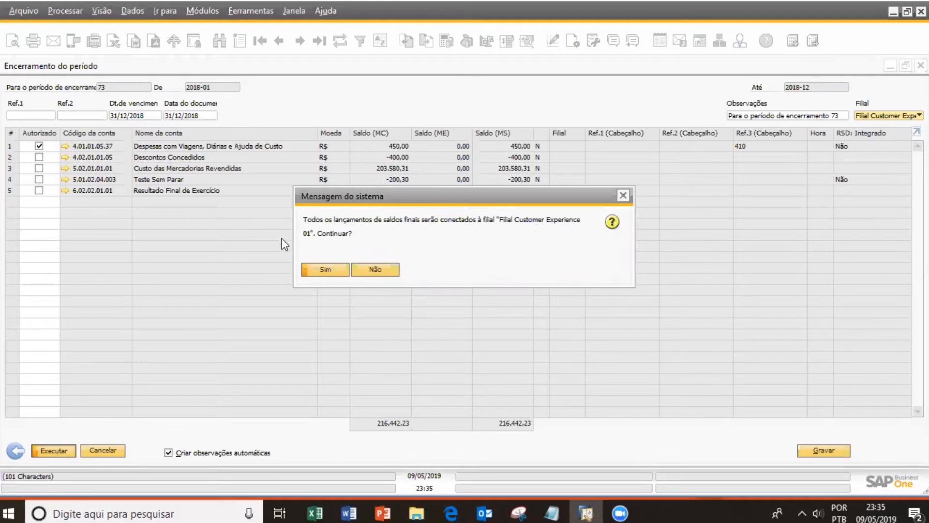
pyautogui.click(338, 272)
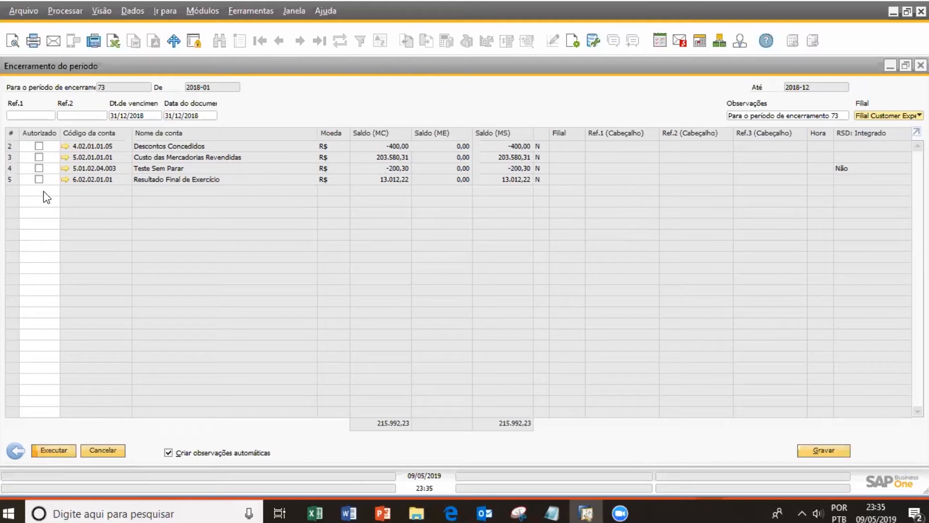
pyautogui.doubleClick(640, 73)
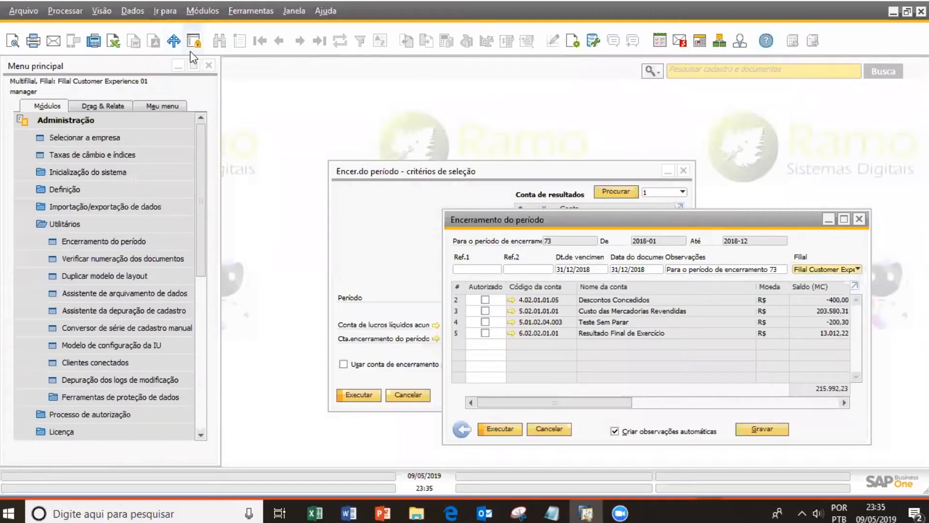
# - Open the manual journal entry form (Lançamento contábil manual) and browse to the entry posted for closing period 73
pyautogui.click(204, 12)
pyautogui.moveTo(221, 47)
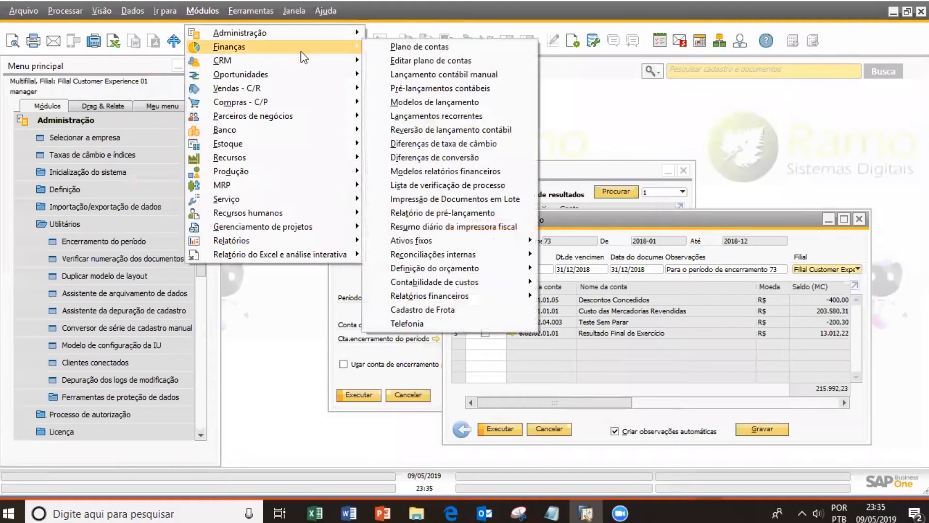
pyautogui.click(401, 75)
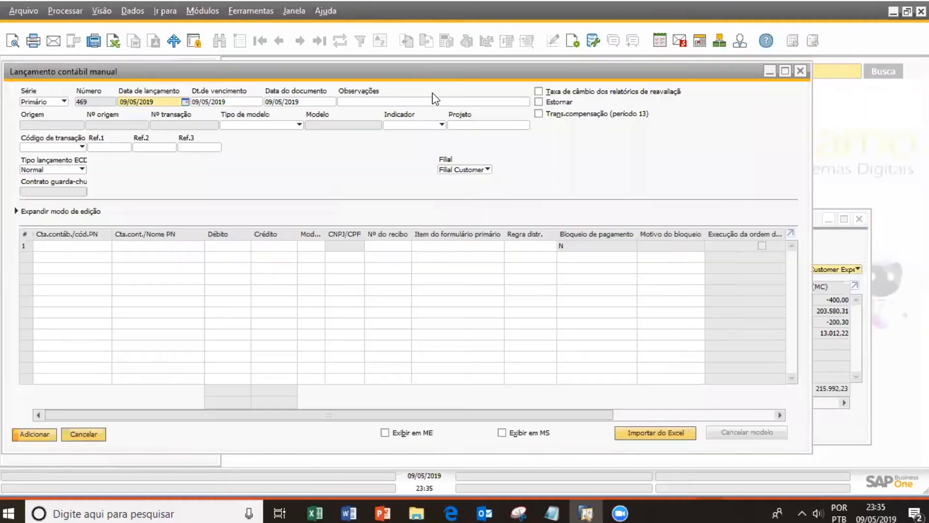
pyautogui.click(321, 43)
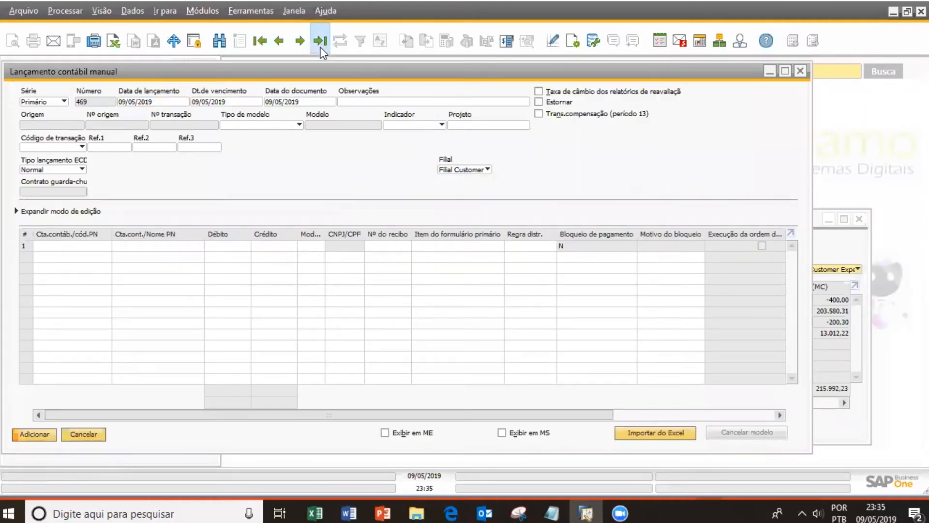
pyautogui.click(288, 53)
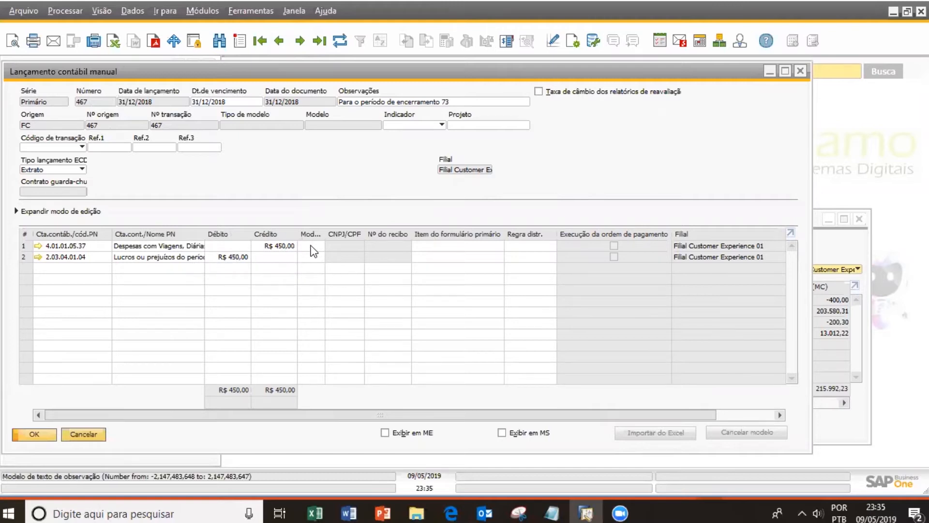
# - Review the next journal entry for closing period 73, and close the entry form and both period-closing windows
pyautogui.click(299, 41)
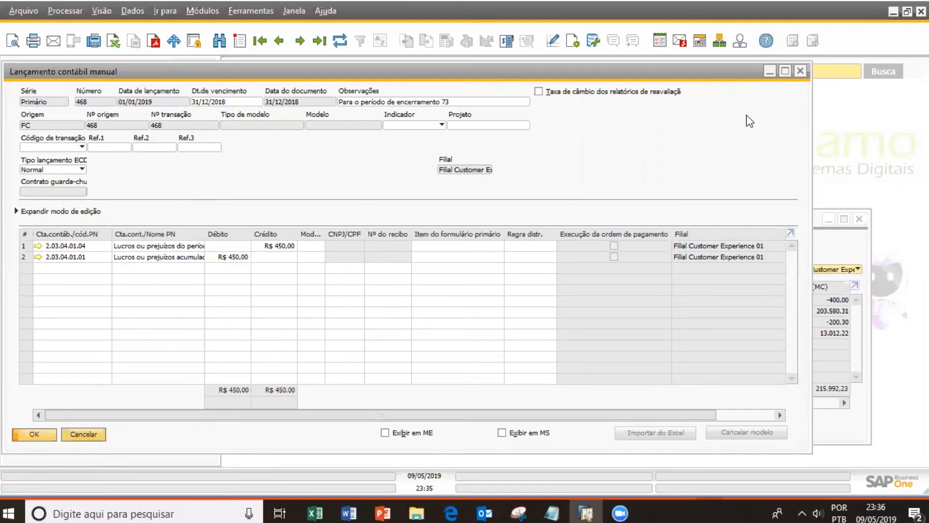
pyautogui.click(801, 71)
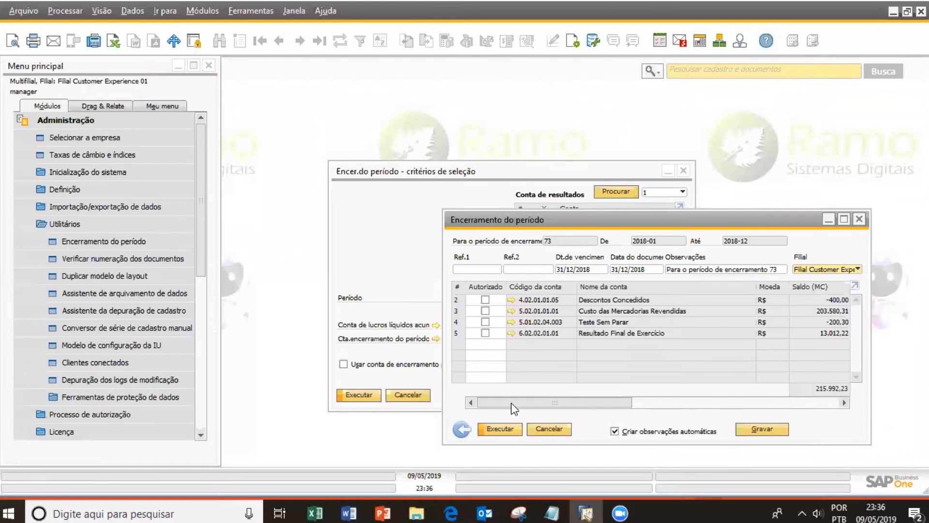
pyautogui.click(530, 429)
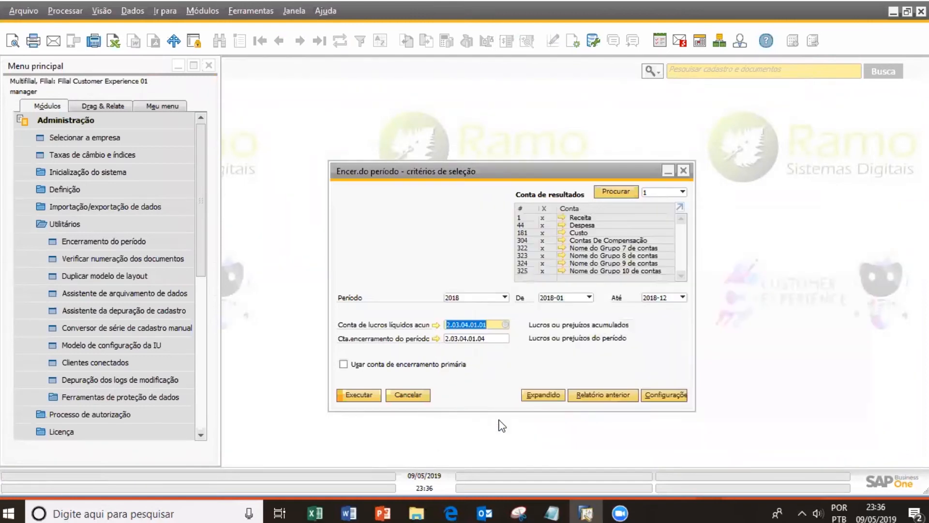
pyautogui.click(426, 396)
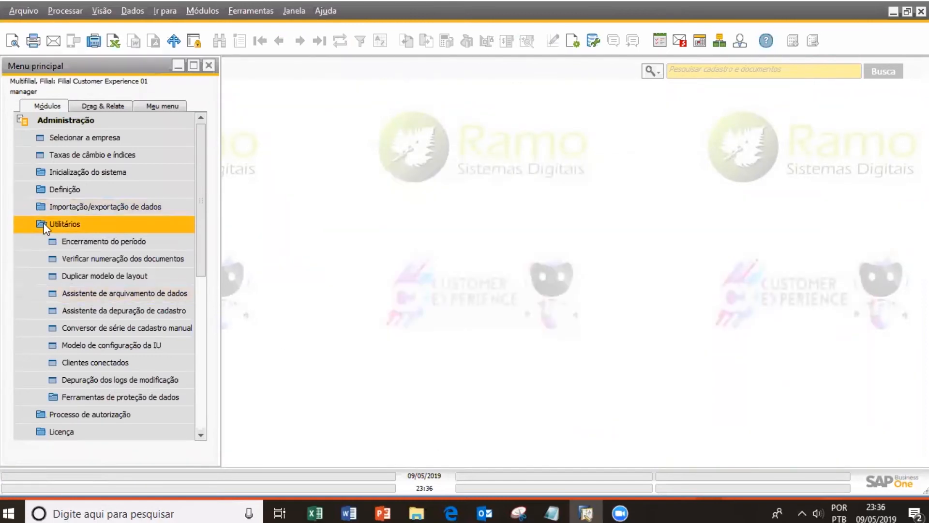
# - Open the accounting periods list (Períodos contábeis) from the system initialization settings (Inicialização do sistema)
pyautogui.click(43, 223)
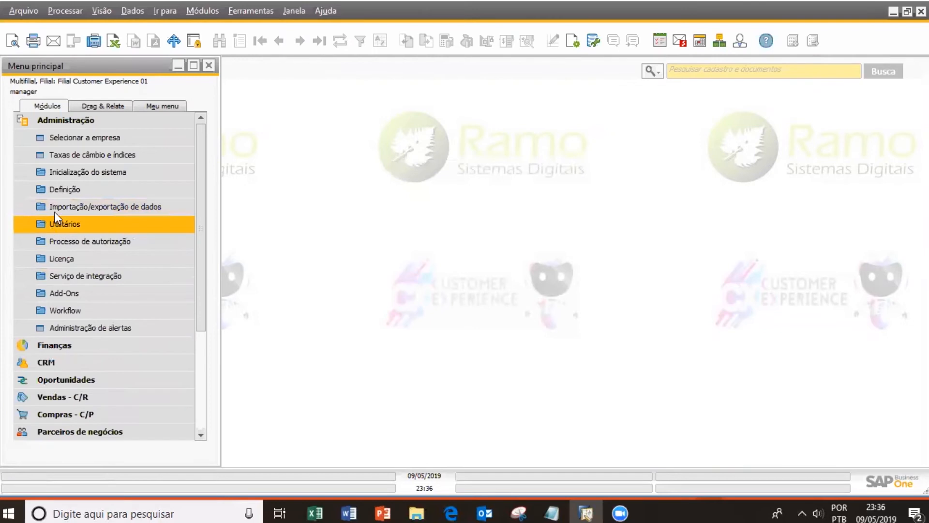
pyautogui.click(109, 175)
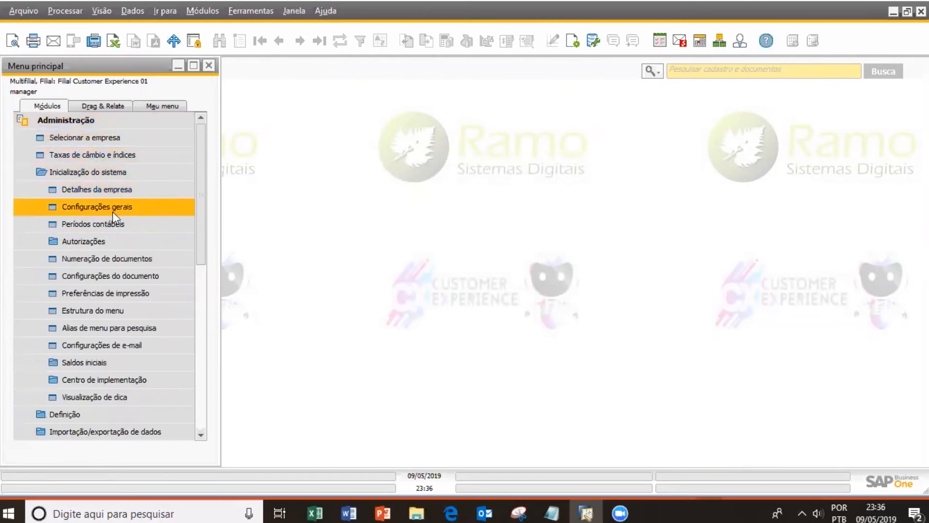
pyautogui.click(116, 244)
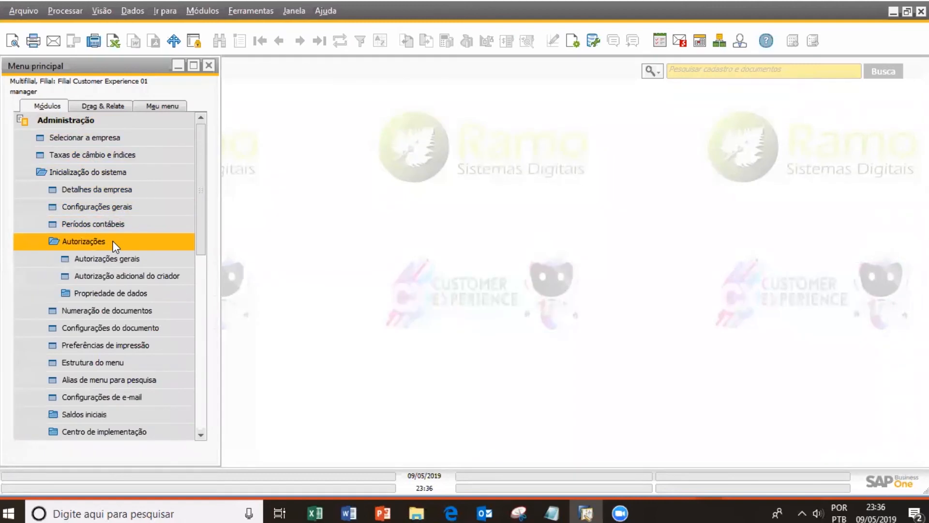
pyautogui.click(115, 244)
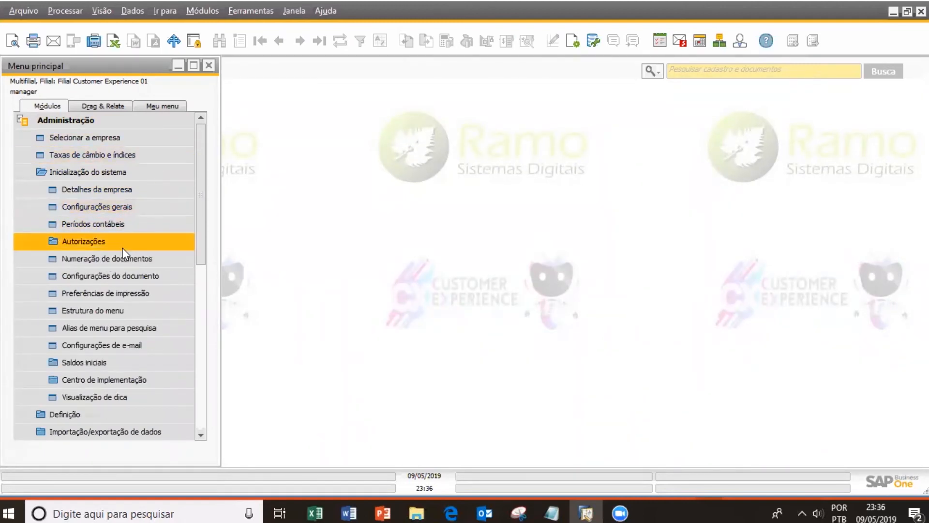
pyautogui.click(123, 243)
pyautogui.click(125, 220)
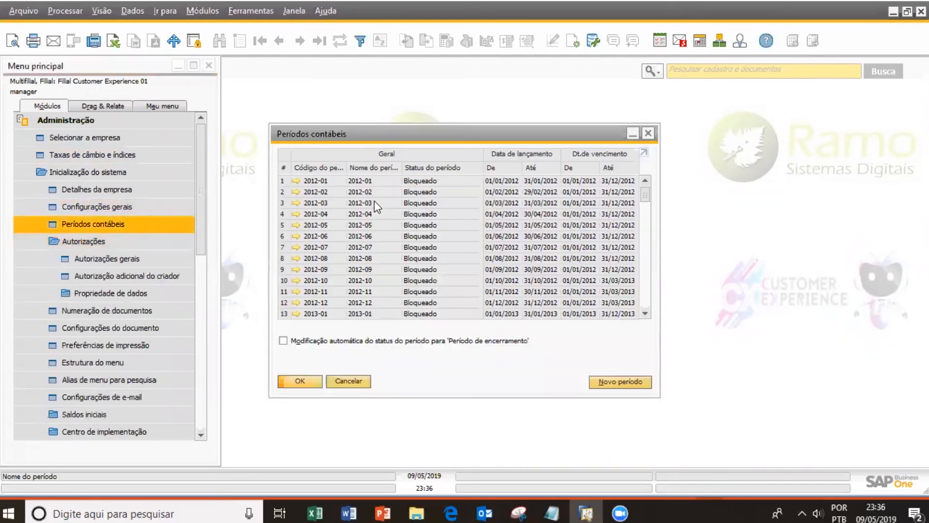
# - Set the status of accounting period 2018-01 to Bloqueado and save the period
pyautogui.moveTo(645, 194); pyautogui.dragTo(639, 272)
pyautogui.scroll(-3, 522, 260)
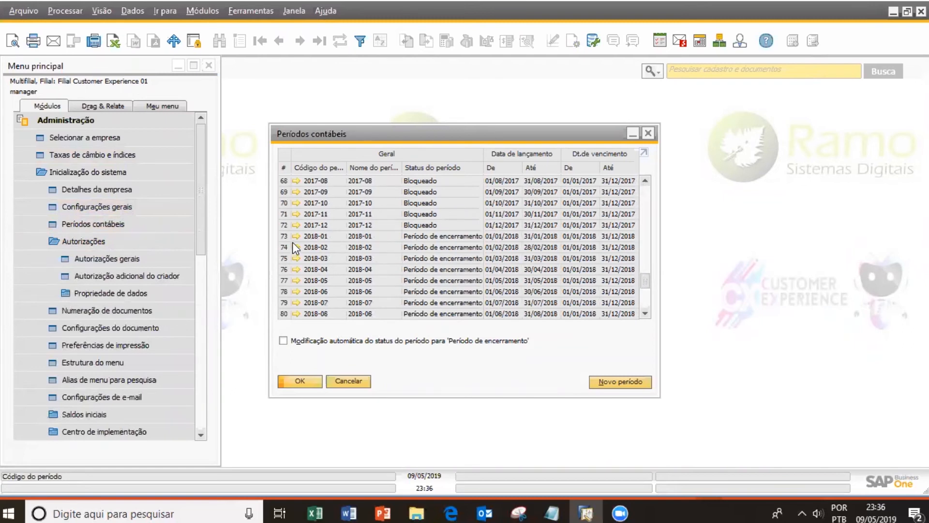
pyautogui.click(294, 236)
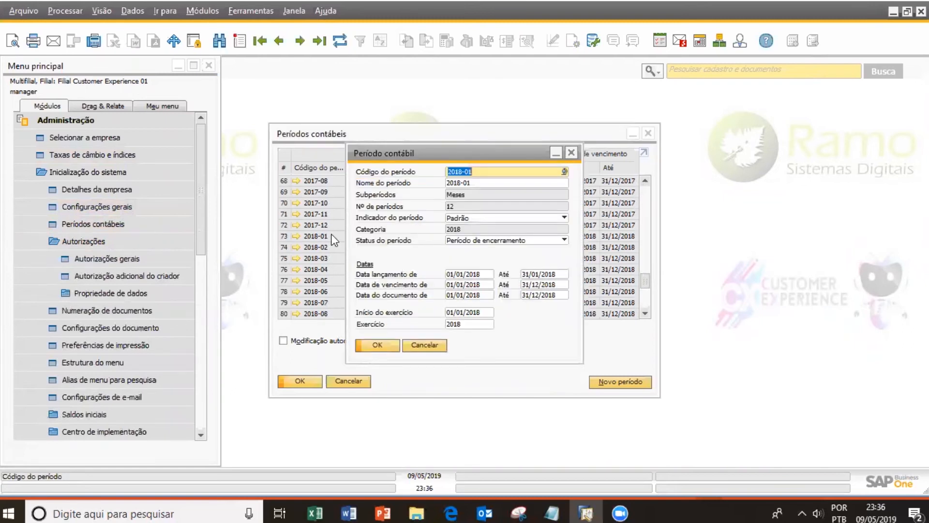
pyautogui.click(481, 241)
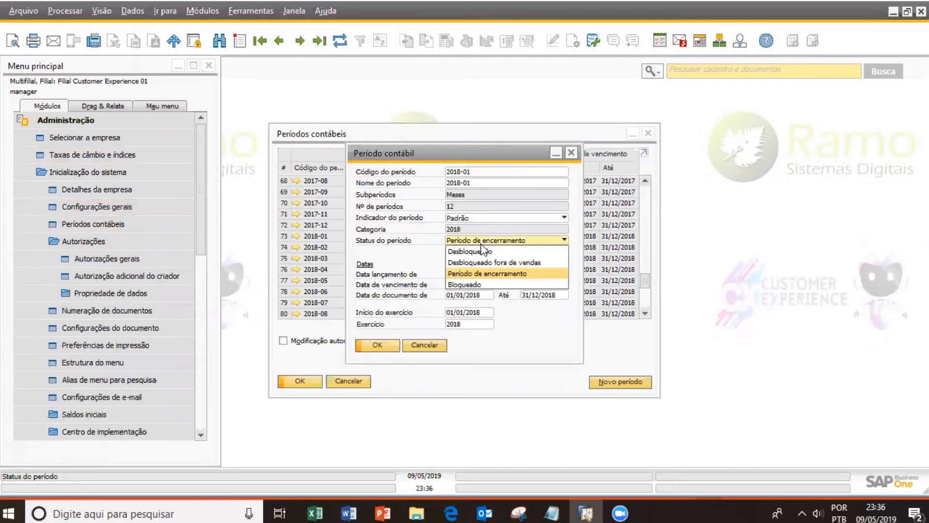
pyautogui.click(484, 285)
pyautogui.click(388, 343)
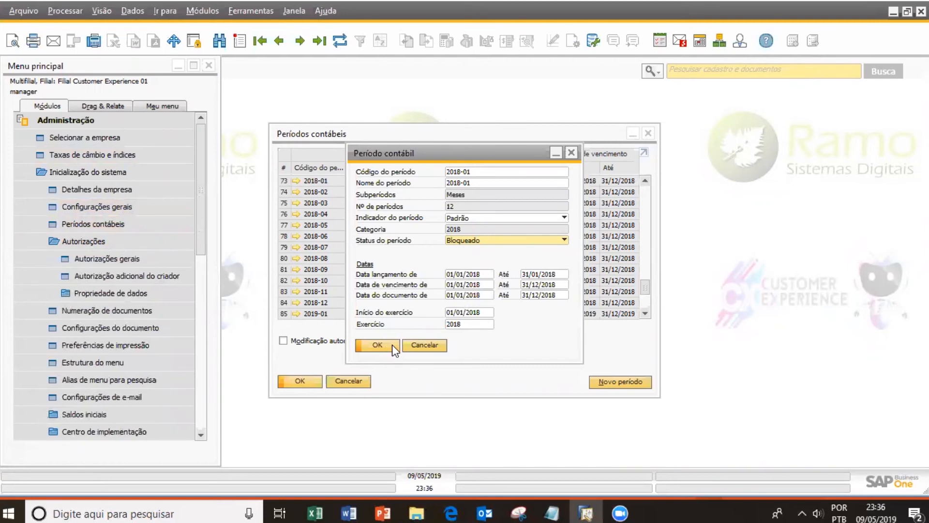
pyautogui.click(391, 344)
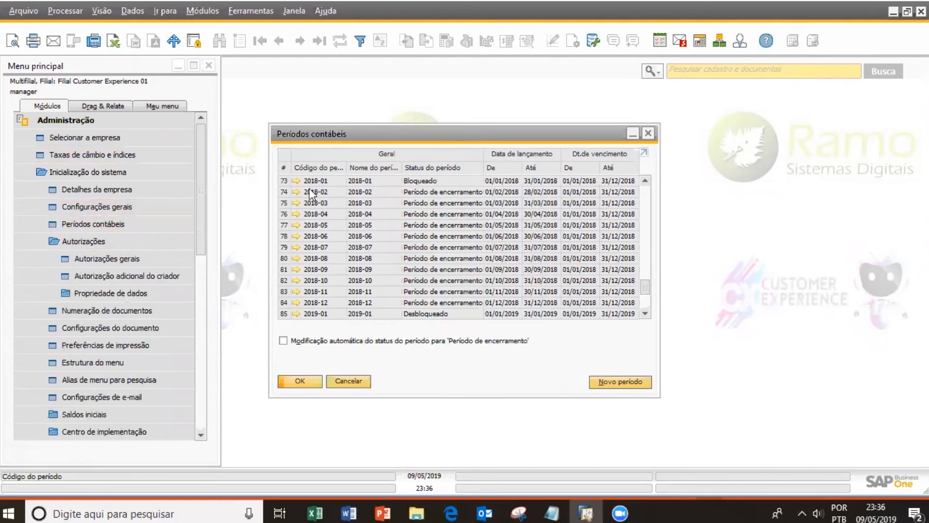
# - Set the status of accounting period 2018-02 to Bloqueado, save it, and close the periods list and the Administração module
pyautogui.click(295, 193)
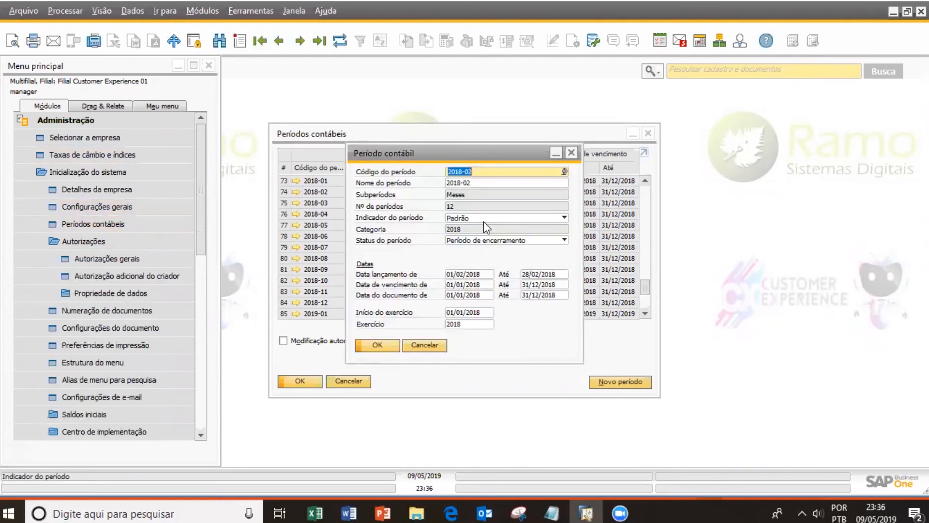
pyautogui.click(506, 240)
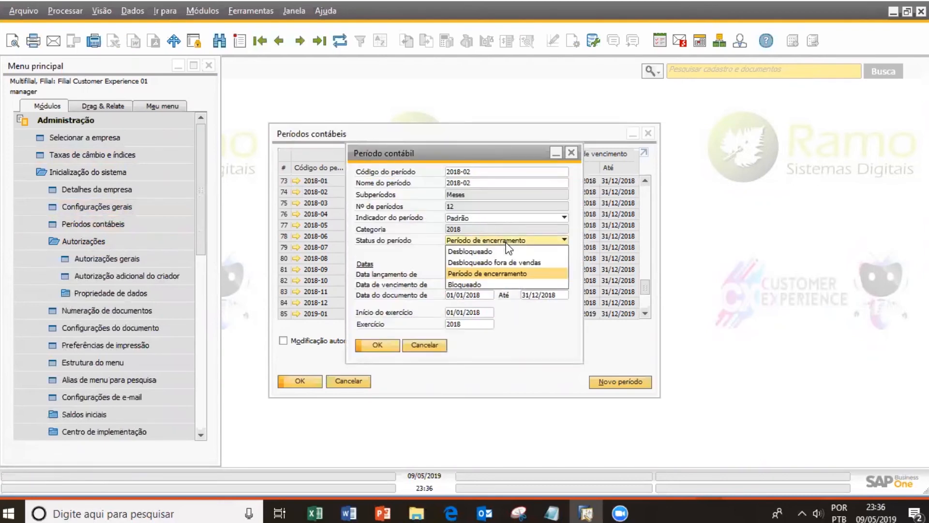
pyautogui.click(500, 284)
pyautogui.click(380, 349)
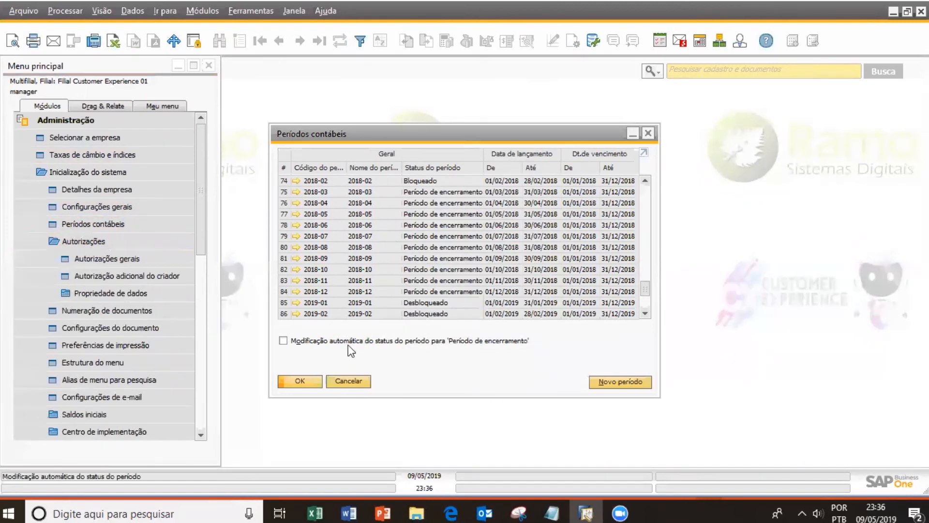
pyautogui.click(648, 133)
pyautogui.click(162, 121)
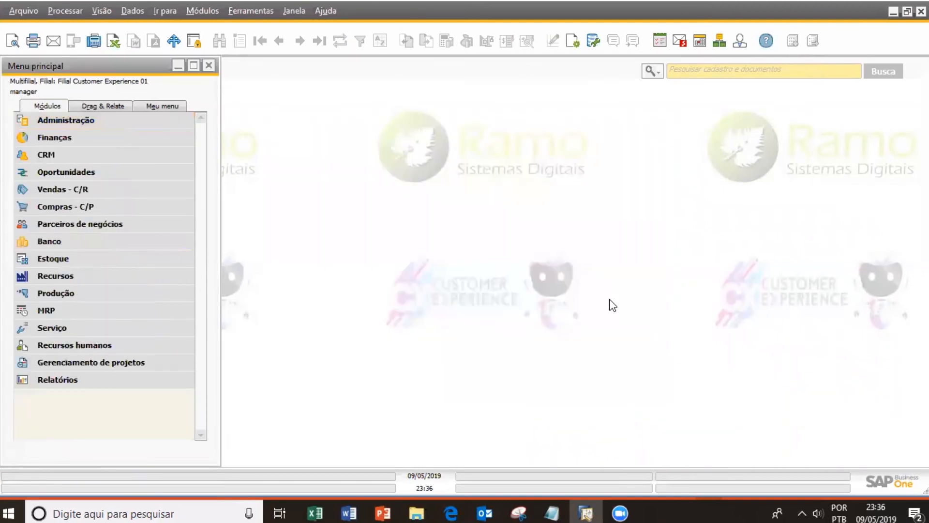